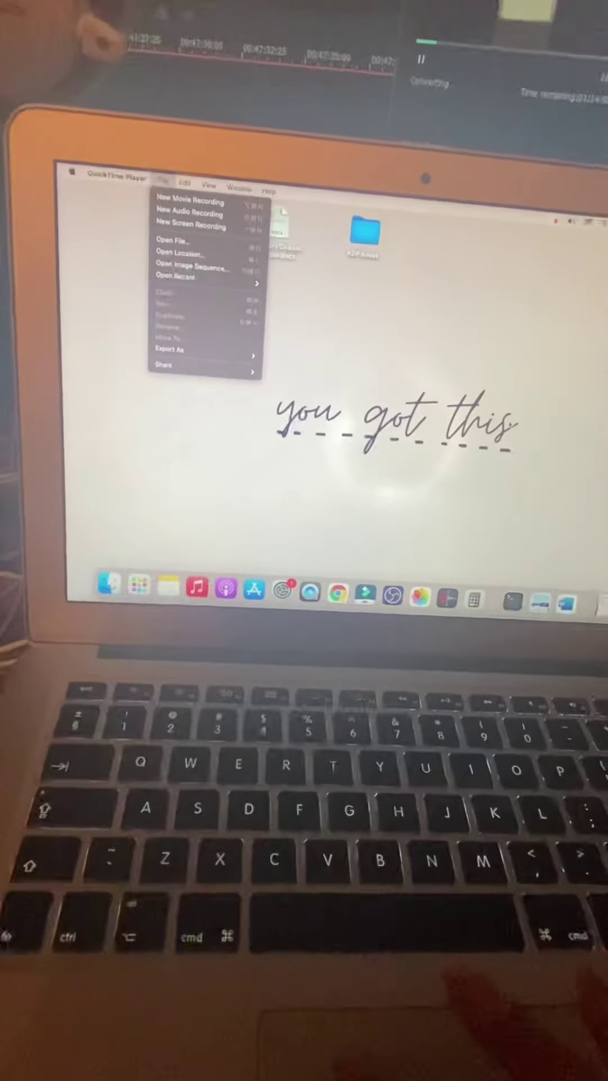
Step: Dismiss QuickTime's recording options and launch Voice Memos from the Dock
click(475, 535)
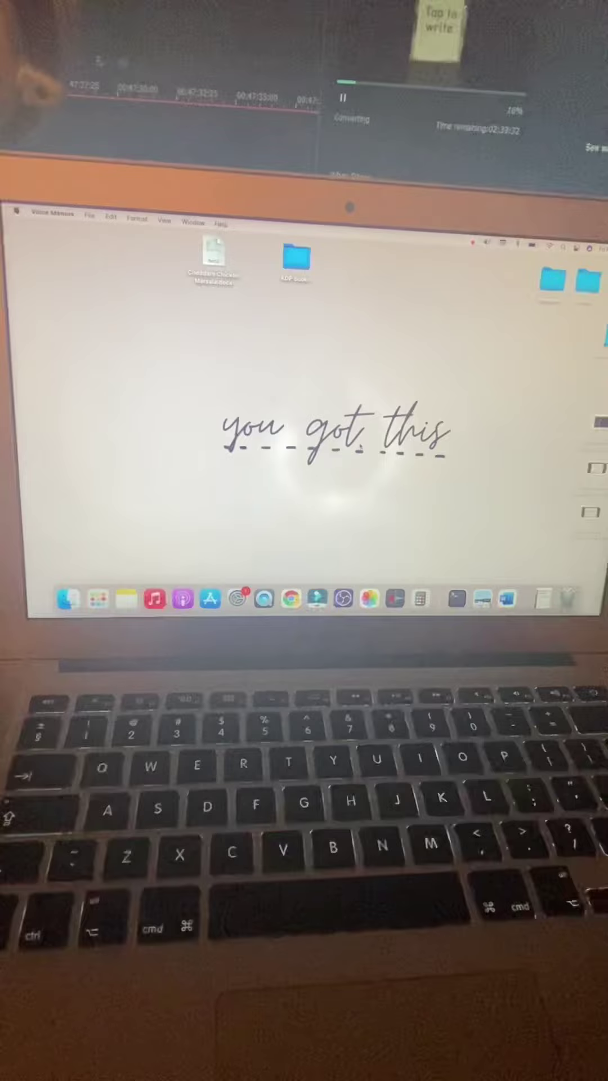
click(394, 592)
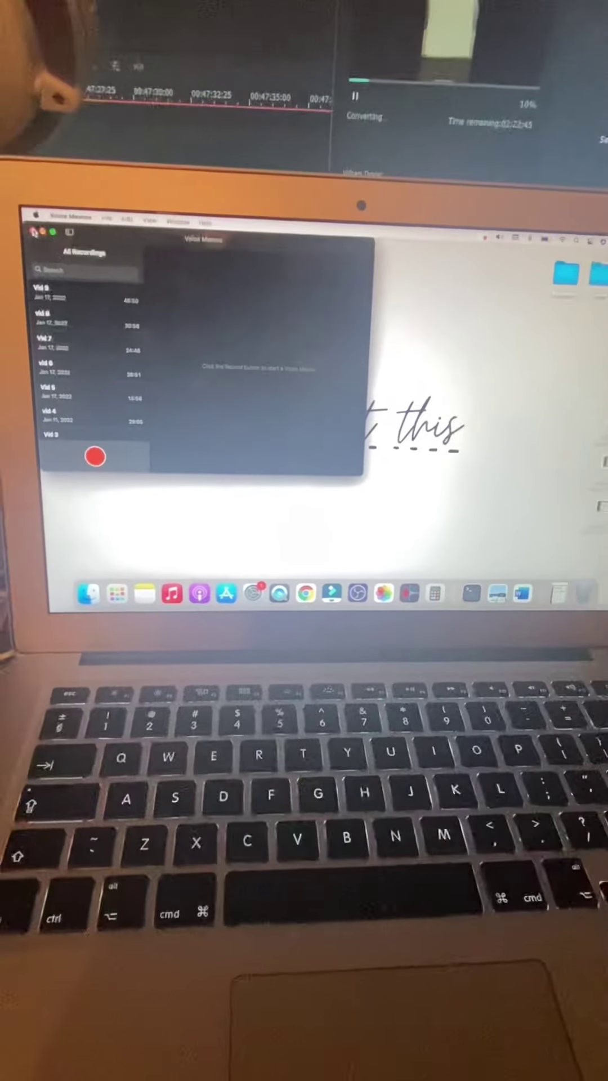
Step: Close Voice Memos and show QuickTime Player's new recording choices under File
click(30, 226)
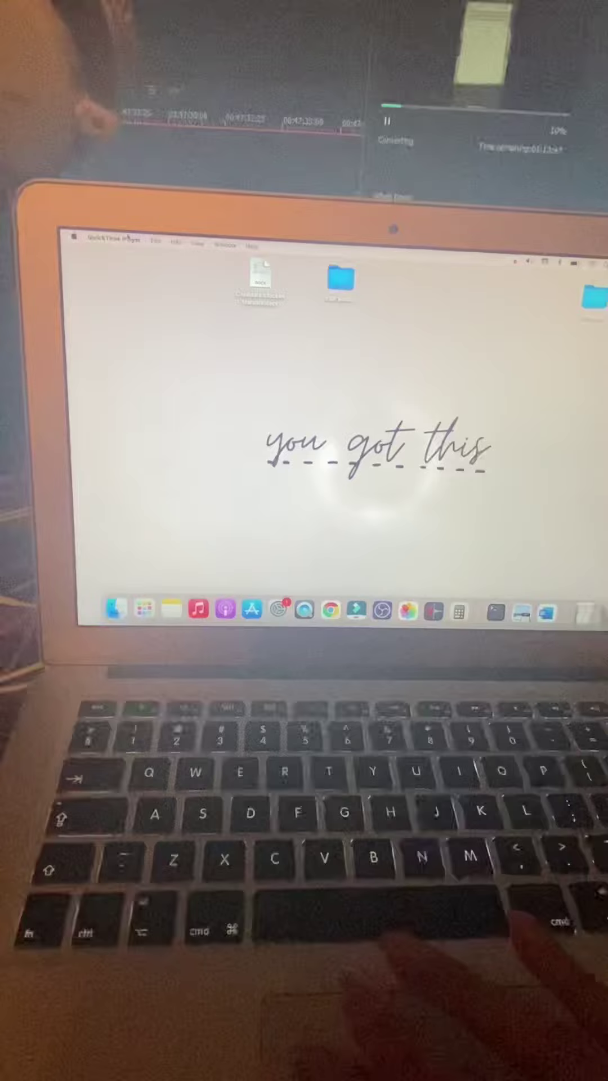
click(135, 244)
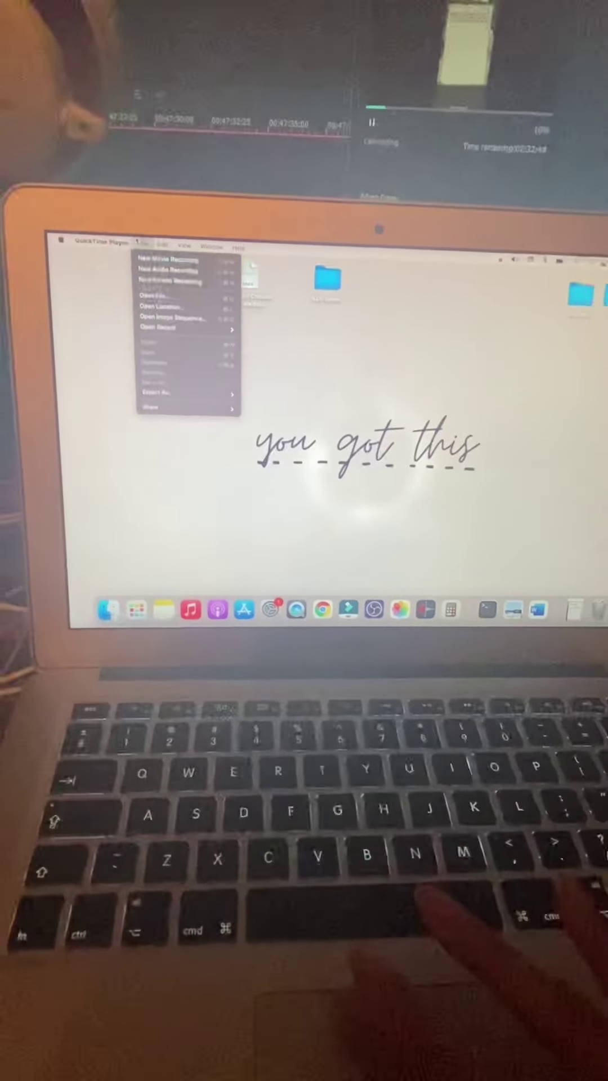